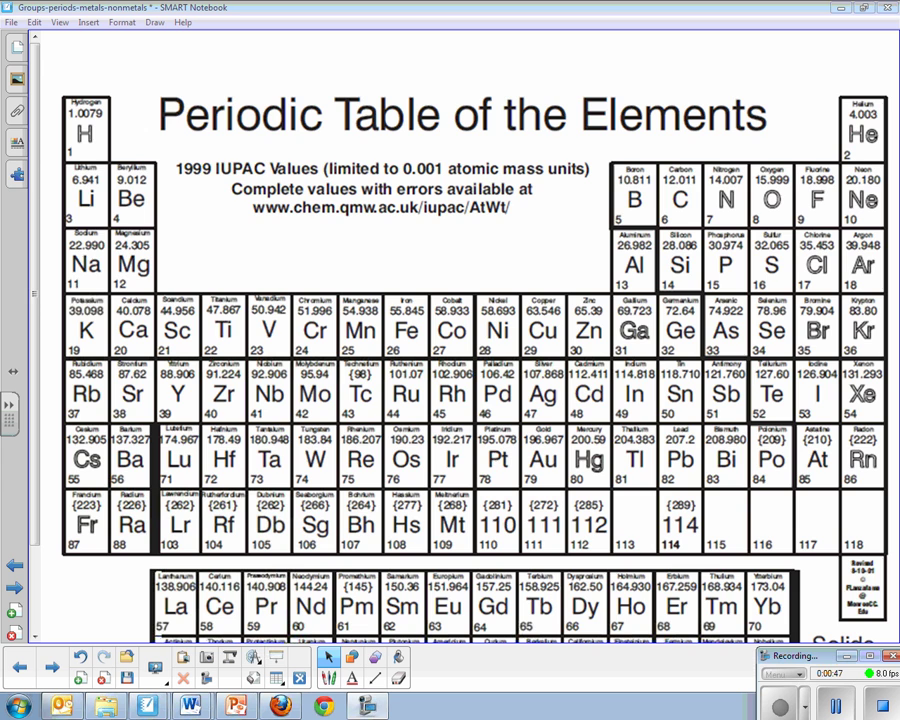
left_click(14, 588)
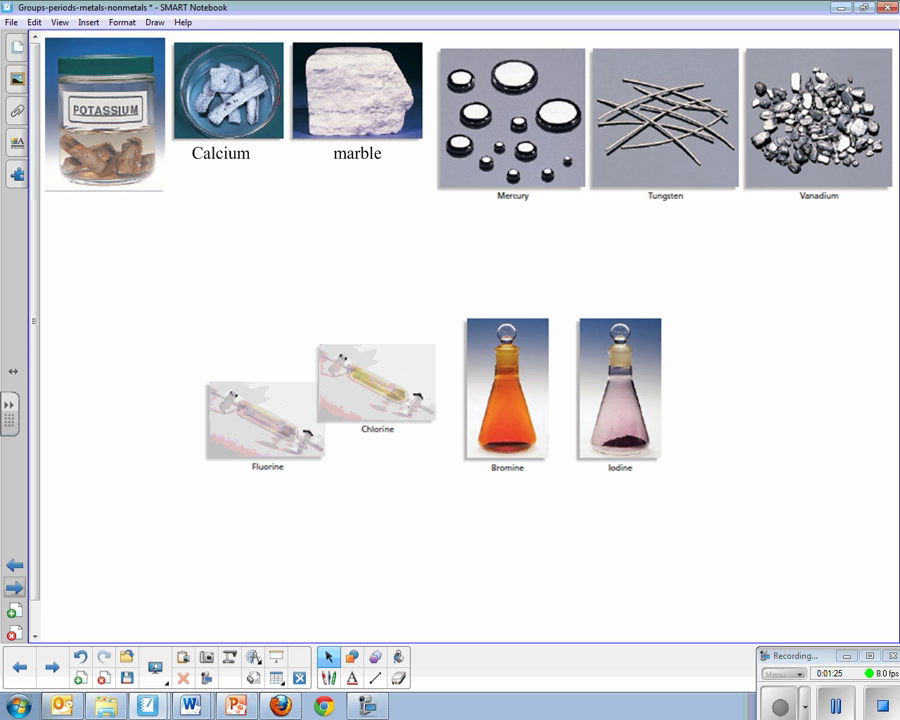
- Go to the chart page and write 'mostly solids at room temp' in blue under Metals
key("Page_Down")
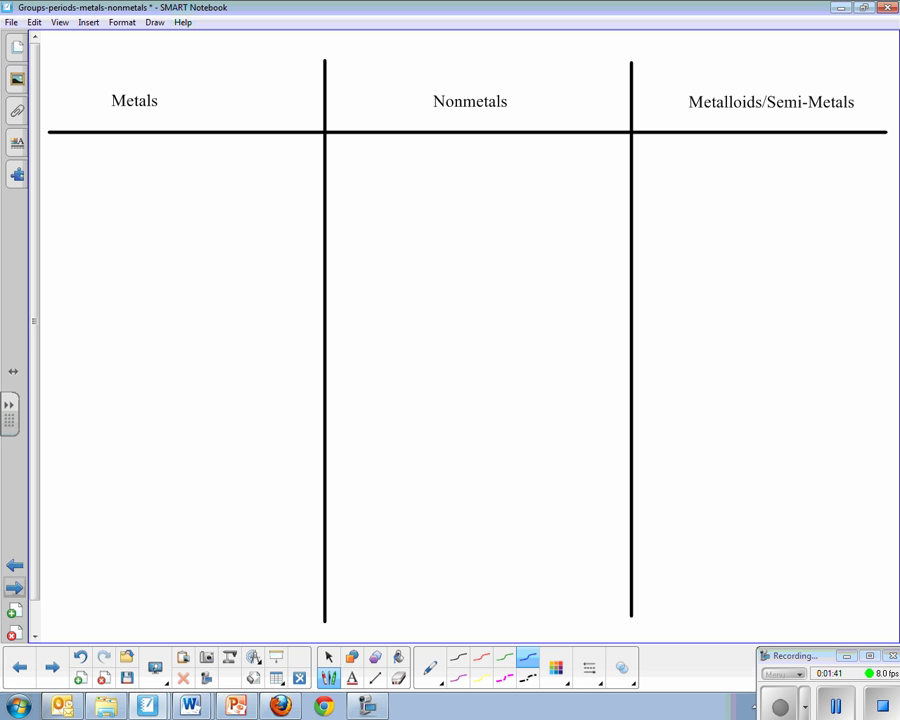
mouse_move(46, 190)
left_mouse_down()
mouse_move(65, 191)
mouse_move(76, 177)
mouse_move(84, 190)
mouse_move(105, 192)
left_mouse_up()
mouse_move(96, 178)
left_mouse_down()
mouse_move(112, 176)
mouse_move(126, 204)
left_mouse_up()
mouse_move(146, 176)
left_mouse_down()
mouse_move(154, 175)
mouse_move(143, 189)
left_mouse_up()
left_click_drag(162, 174, 190, 188)
left_click(182, 167)
left_click_drag(197, 162, 200, 189)
mouse_move(236, 176)
left_mouse_down()
mouse_move(236, 186)
mouse_move(248, 186)
left_mouse_up()
mouse_move(257, 160)
left_mouse_down()
mouse_move(258, 186)
mouse_move(268, 171)
left_mouse_up()
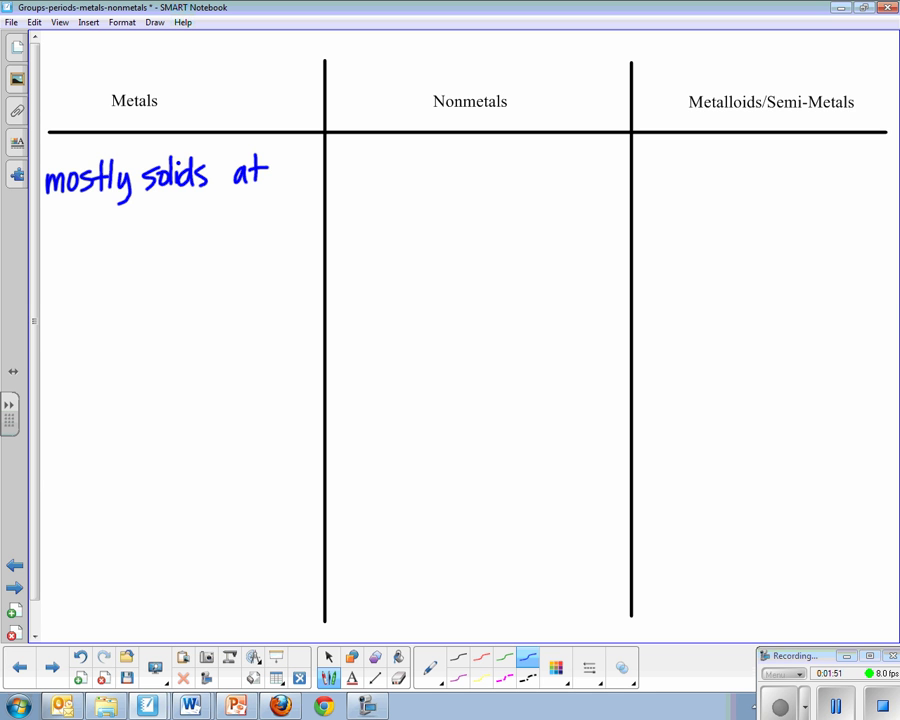
left_click_drag(82, 216, 160, 234)
left_click_drag(152, 220, 222, 222)
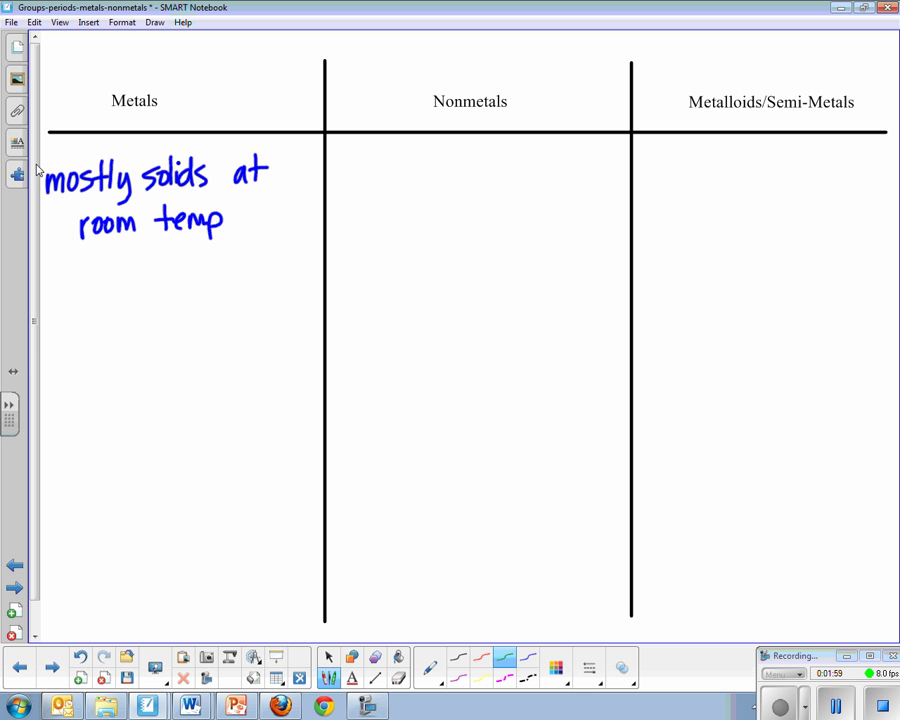
- Write 'mostly solids & gases at room temp' in green under Nonmetals
mouse_move(345, 172)
left_mouse_down()
mouse_move(346, 188)
mouse_move(388, 172)
mouse_move(382, 188)
left_mouse_up()
mouse_move(397, 163)
left_mouse_down()
mouse_move(398, 188)
mouse_move(404, 172)
left_mouse_up()
mouse_move(412, 162)
left_mouse_down()
mouse_move(424, 200)
mouse_move(440, 188)
left_mouse_up()
mouse_move(462, 172)
left_mouse_down()
mouse_move(458, 188)
mouse_move(467, 180)
left_mouse_up()
left_click_drag(476, 157, 477, 182)
mouse_move(485, 168)
left_mouse_down()
mouse_move(486, 182)
mouse_move(501, 182)
left_mouse_up()
mouse_move(510, 168)
left_mouse_down()
mouse_move(505, 182)
mouse_move(540, 188)
mouse_move(573, 178)
left_mouse_up()
left_click_drag(580, 172, 590, 179)
mouse_move(394, 224)
left_mouse_down()
mouse_move(400, 216)
mouse_move(399, 234)
left_mouse_up()
mouse_move(410, 208)
left_mouse_down()
mouse_move(411, 234)
mouse_move(419, 218)
left_mouse_up()
mouse_move(438, 213)
left_mouse_down()
mouse_move(438, 222)
mouse_move(448, 214)
left_mouse_up()
left_click_drag(458, 214, 517, 228)
left_click_drag(512, 216, 522, 215)
left_click_drag(518, 220, 545, 230)
left_click_drag(545, 212, 546, 222)
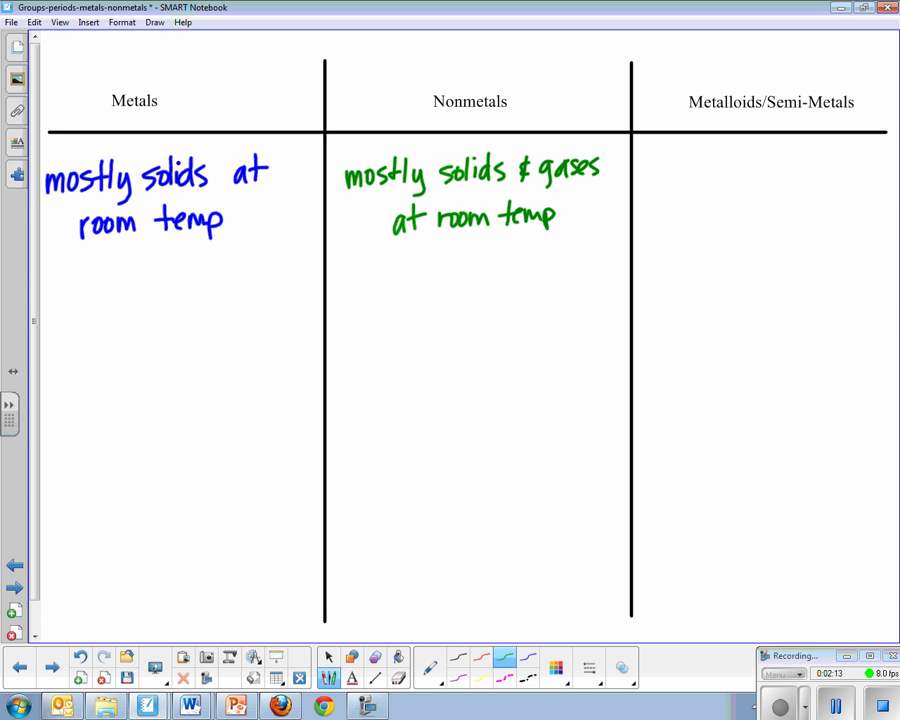
left_click(527, 657)
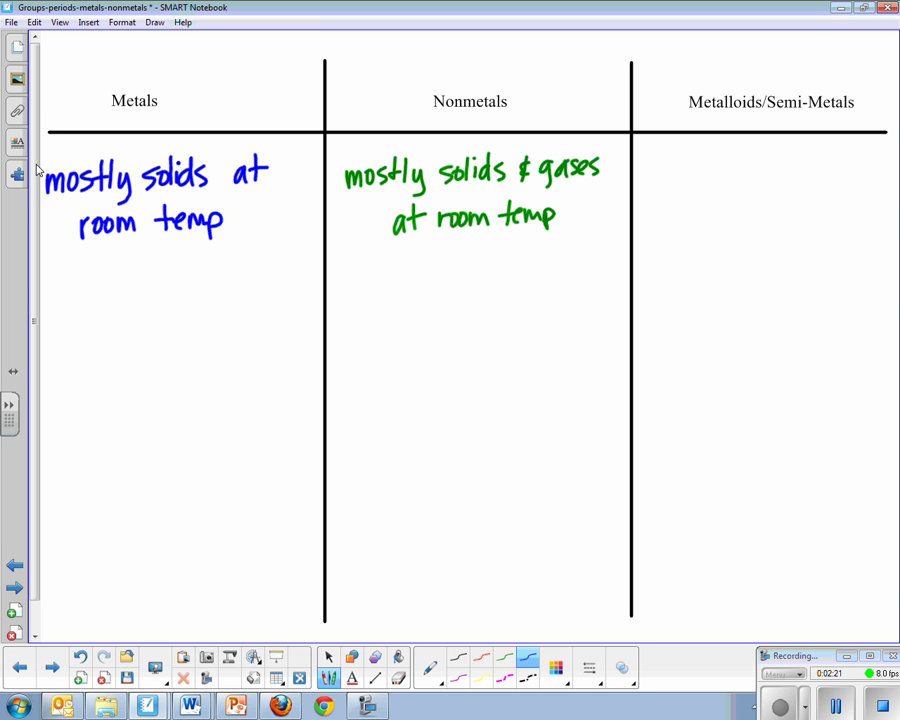
- Write 'have luster' in blue under Metals and 'dull' in green under Nonmetals
mouse_move(52, 283)
left_mouse_down()
mouse_move(63, 313)
mouse_move(95, 297)
left_mouse_up()
left_click_drag(97, 303, 108, 311)
mouse_move(126, 280)
left_mouse_down()
mouse_move(127, 313)
mouse_move(149, 312)
left_mouse_up()
mouse_move(165, 282)
left_mouse_down()
mouse_move(166, 313)
mouse_move(174, 292)
left_mouse_up()
left_click_drag(176, 304, 184, 312)
left_click_drag(186, 298, 196, 293)
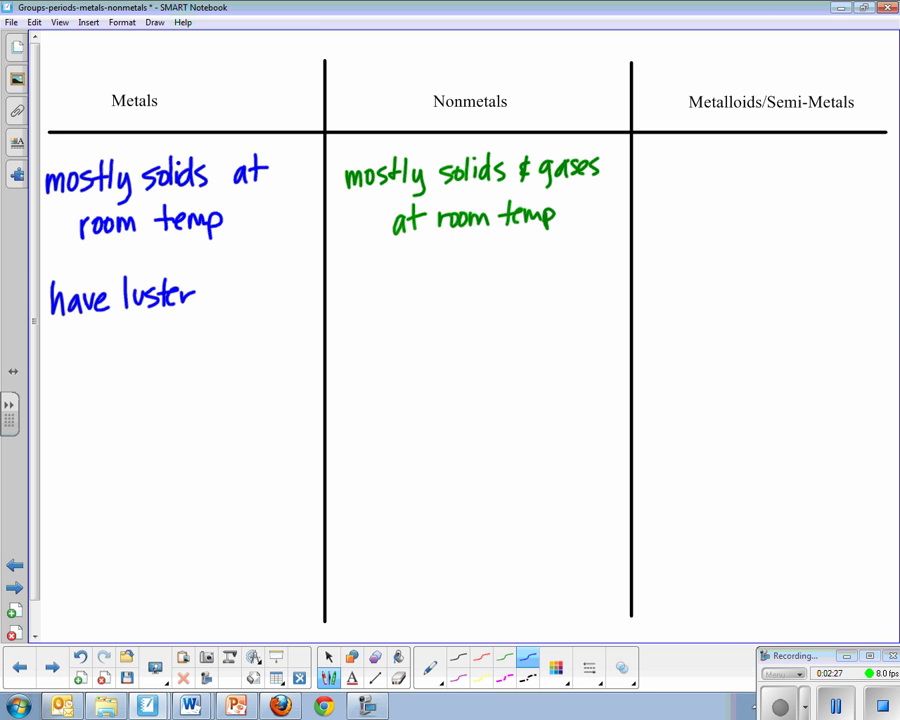
left_click(505, 657)
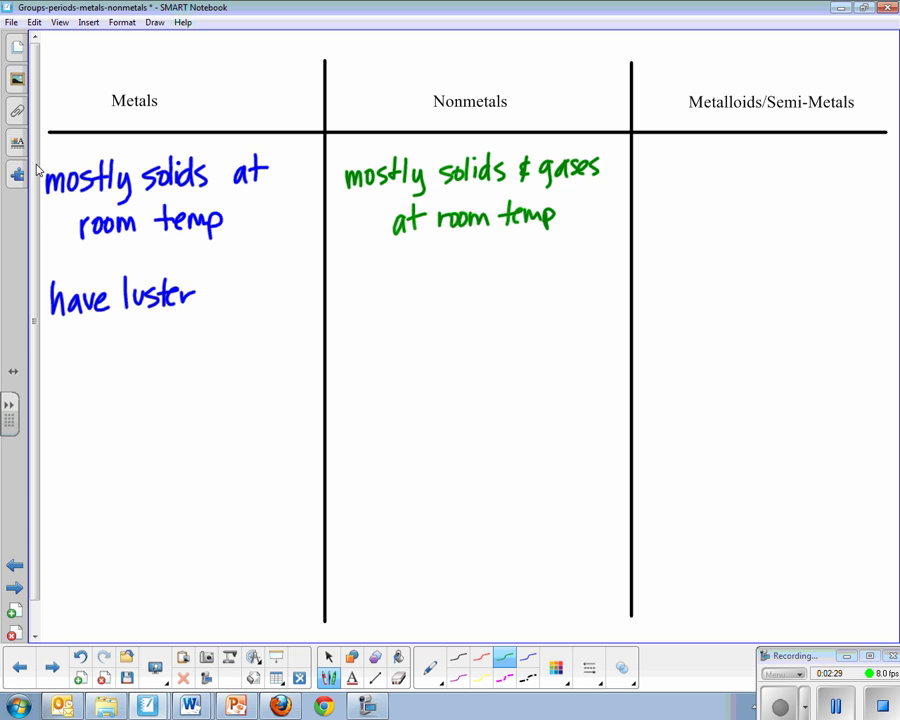
mouse_move(362, 285)
left_mouse_down()
mouse_move(357, 301)
mouse_move(369, 302)
left_mouse_up()
mouse_move(373, 285)
left_mouse_down()
mouse_move(376, 302)
mouse_move(390, 302)
left_mouse_up()
mouse_move(393, 274)
left_mouse_down()
mouse_move(393, 301)
mouse_move(403, 301)
left_mouse_up()
- Write 'good conductors' in blue under Metals and 'poor conductors' in green under Nonmetals
left_click(528, 657)
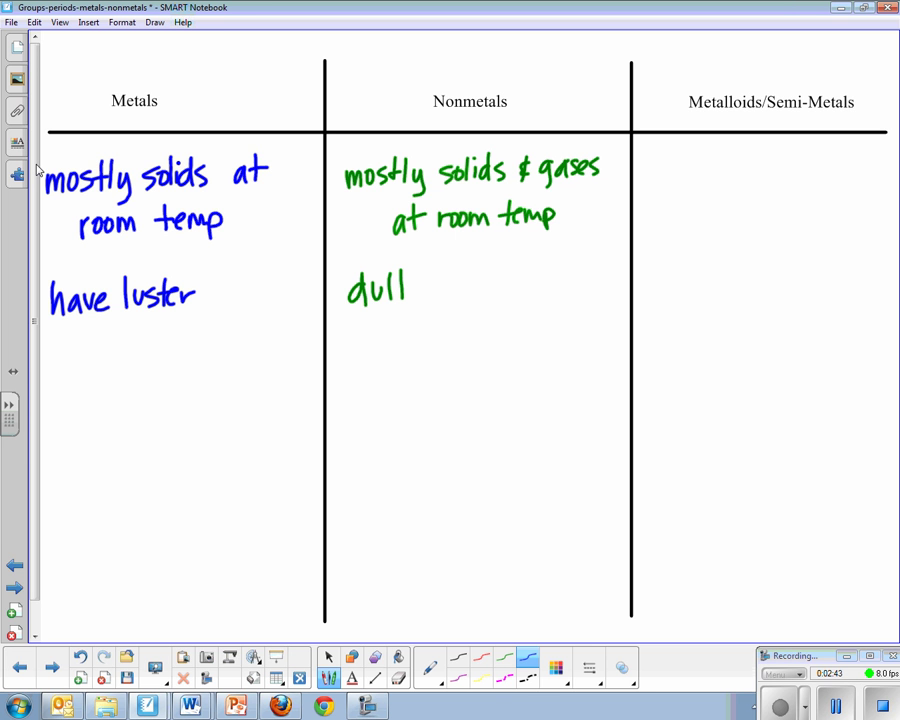
mouse_move(65, 383)
left_mouse_down()
mouse_move(54, 410)
mouse_move(80, 386)
mouse_move(112, 398)
mouse_move(150, 396)
mouse_move(159, 384)
left_mouse_up()
mouse_move(166, 382)
left_mouse_down()
mouse_move(177, 397)
mouse_move(192, 398)
mouse_move(209, 382)
mouse_move(219, 396)
left_mouse_up()
left_click_drag(223, 375, 257, 386)
left_click_drag(270, 384, 262, 396)
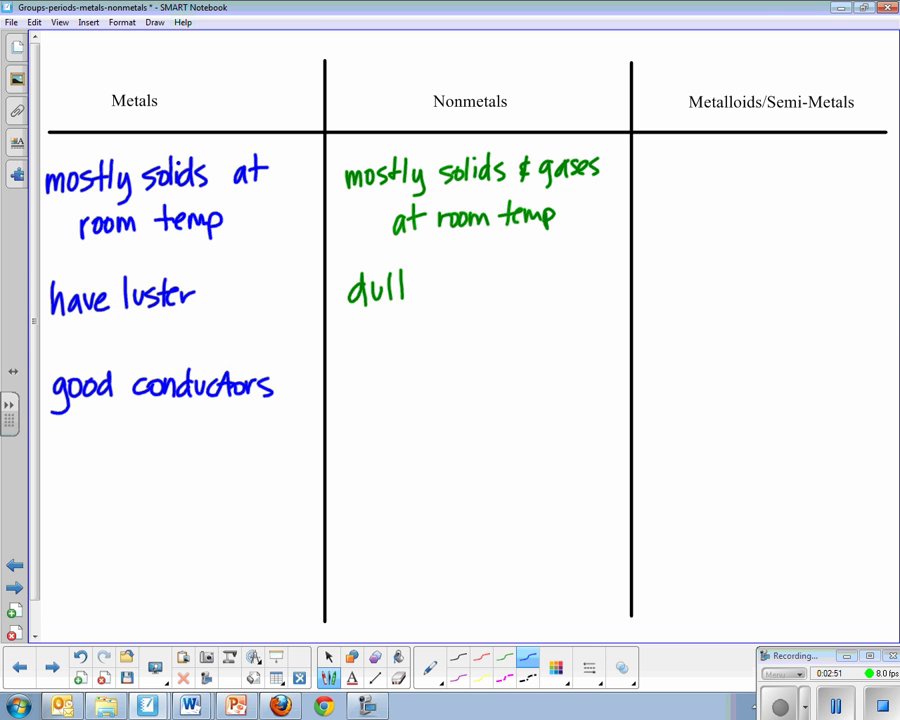
left_click(504, 657)
mouse_move(346, 386)
left_mouse_down()
mouse_move(346, 411)
mouse_move(347, 398)
left_mouse_up()
mouse_move(372, 385)
left_mouse_down()
mouse_move(364, 396)
mouse_move(374, 386)
left_mouse_up()
mouse_move(390, 385)
left_mouse_down()
mouse_move(443, 400)
mouse_move(501, 398)
left_mouse_up()
mouse_move(515, 377)
left_mouse_down()
mouse_move(517, 400)
mouse_move(524, 387)
left_mouse_up()
left_click_drag(536, 389, 556, 399)
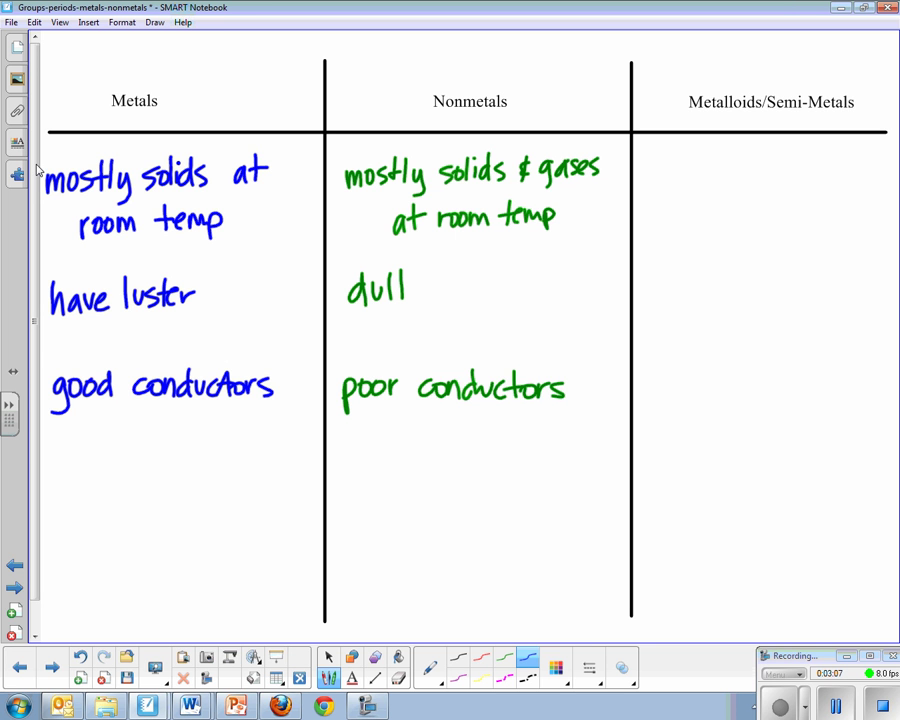
- Write 'malleable & ductile' under Metals and 'brittle' under Nonmetals, then begin 'properties' in red under Metalloids
mouse_move(48, 468)
left_mouse_down()
mouse_move(49, 484)
mouse_move(62, 487)
mouse_move(170, 488)
left_mouse_up()
mouse_move(197, 470)
left_mouse_down()
mouse_move(193, 490)
mouse_move(224, 492)
left_mouse_up()
left_click_drag(228, 478, 246, 490)
mouse_move(256, 472)
left_mouse_down()
mouse_move(255, 482)
mouse_move(266, 476)
left_mouse_up()
mouse_move(270, 478)
left_mouse_down()
mouse_move(271, 492)
mouse_move(281, 492)
left_mouse_up()
left_click_drag(284, 486, 296, 488)
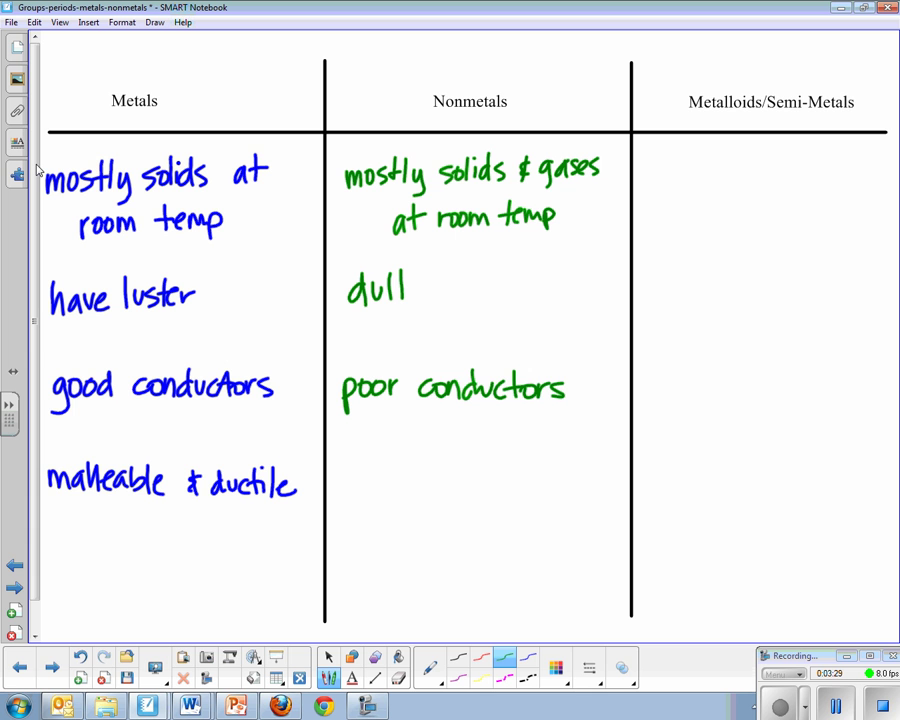
mouse_move(357, 463)
left_mouse_down()
mouse_move(359, 494)
mouse_move(417, 476)
mouse_move(423, 500)
mouse_move(463, 493)
left_mouse_up()
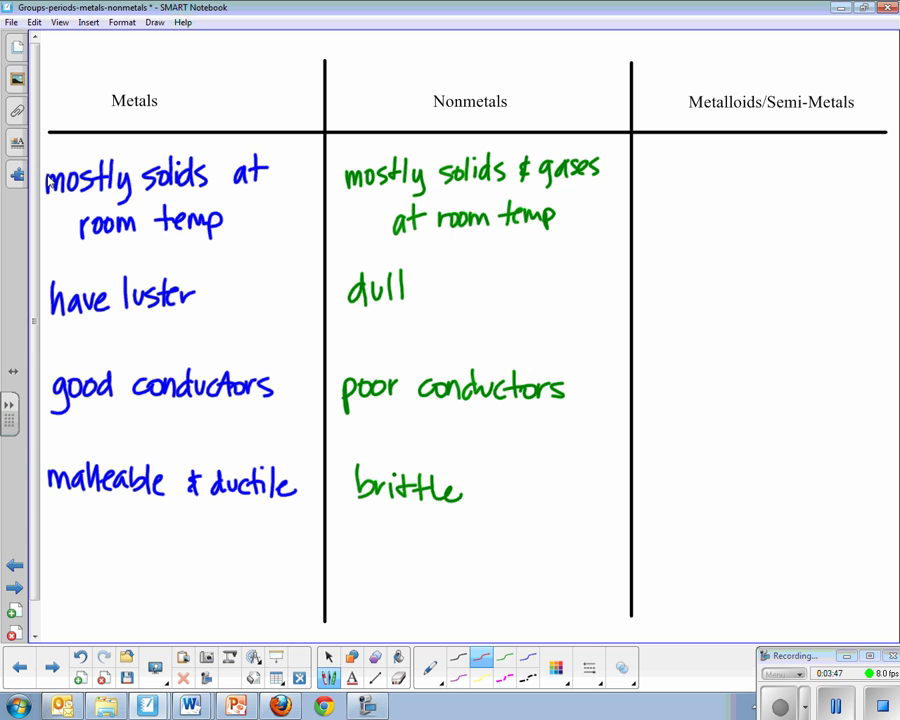
mouse_move(657, 180)
left_mouse_down()
mouse_move(658, 211)
mouse_move(660, 197)
mouse_move(725, 186)
mouse_move(734, 200)
mouse_move(783, 177)
mouse_move(793, 196)
left_mouse_up()
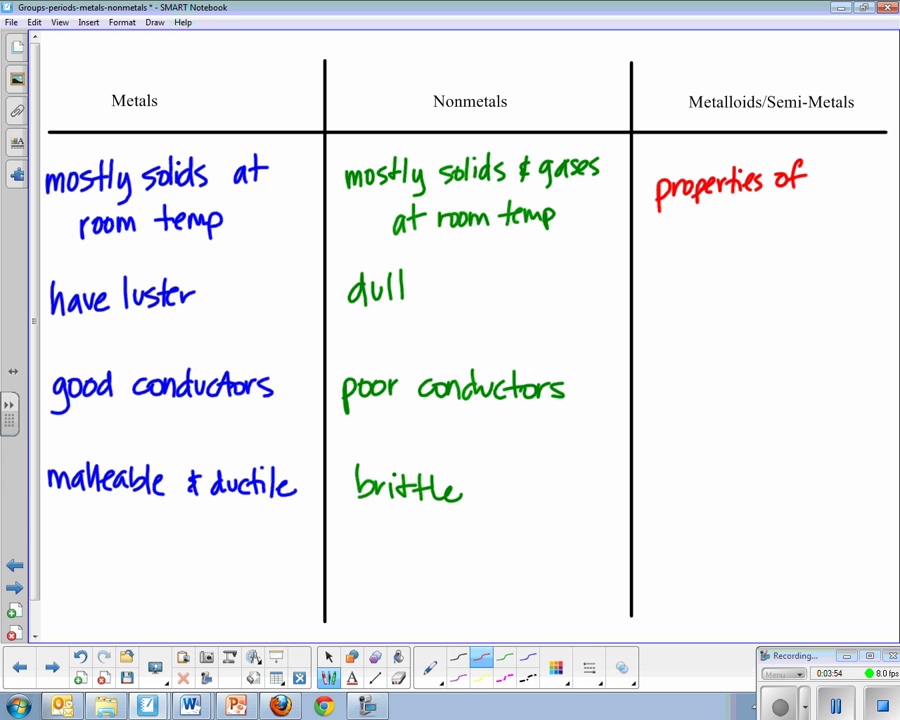
- Complete the red Metalloids note to read 'properties of metals & nonmetals'
left_click_drag(687, 246, 745, 245)
left_click_drag(750, 220, 756, 244)
mouse_move(784, 228)
left_mouse_down()
mouse_move(796, 227)
mouse_move(790, 240)
left_mouse_up()
mouse_move(688, 276)
left_mouse_down()
mouse_move(690, 293)
mouse_move(706, 292)
left_mouse_up()
mouse_move(714, 280)
left_mouse_down()
mouse_move(735, 292)
mouse_move(768, 290)
left_mouse_up()
mouse_move(772, 270)
left_mouse_down()
mouse_move(773, 291)
mouse_move(780, 277)
left_mouse_up()
left_click_drag(790, 280, 806, 290)
left_click(813, 268)
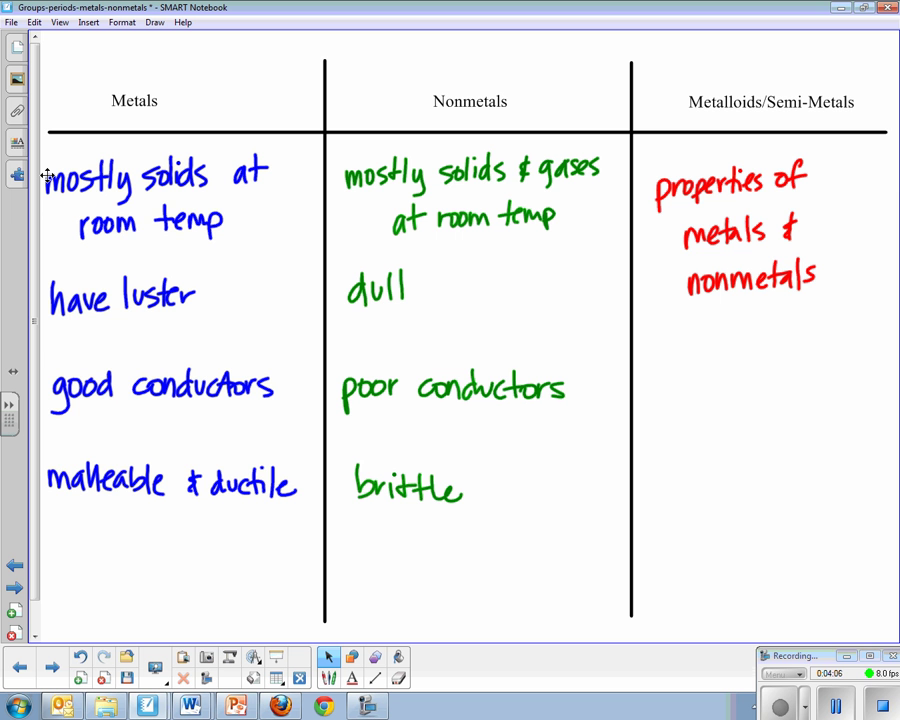
- On the periodic table page, draw a green staircase line from boron down to astatine
key("Page_Down")
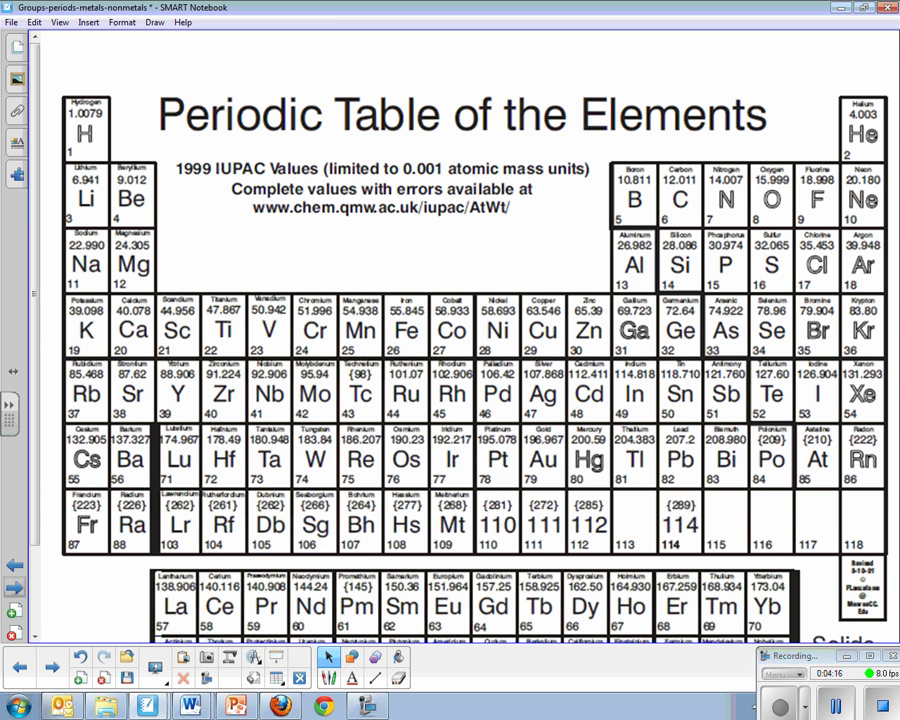
left_click(328, 677)
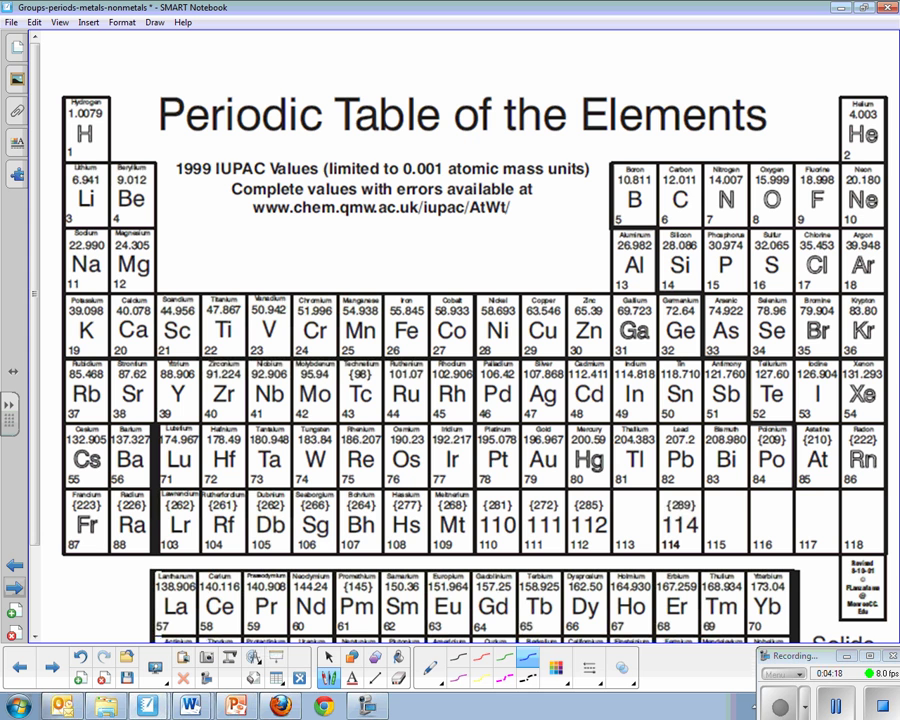
left_click(328, 656)
left_click(328, 677)
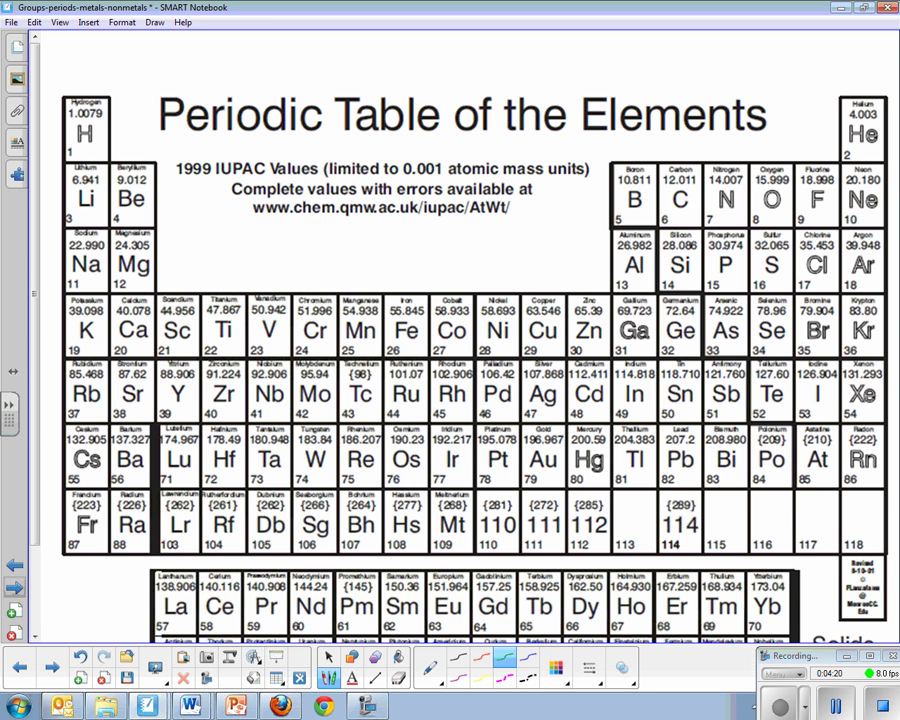
mouse_move(610, 166)
left_mouse_down()
mouse_move(610, 228)
mouse_move(703, 355)
mouse_move(749, 358)
mouse_move(749, 420)
mouse_move(795, 423)
mouse_move(795, 487)
left_mouse_up()
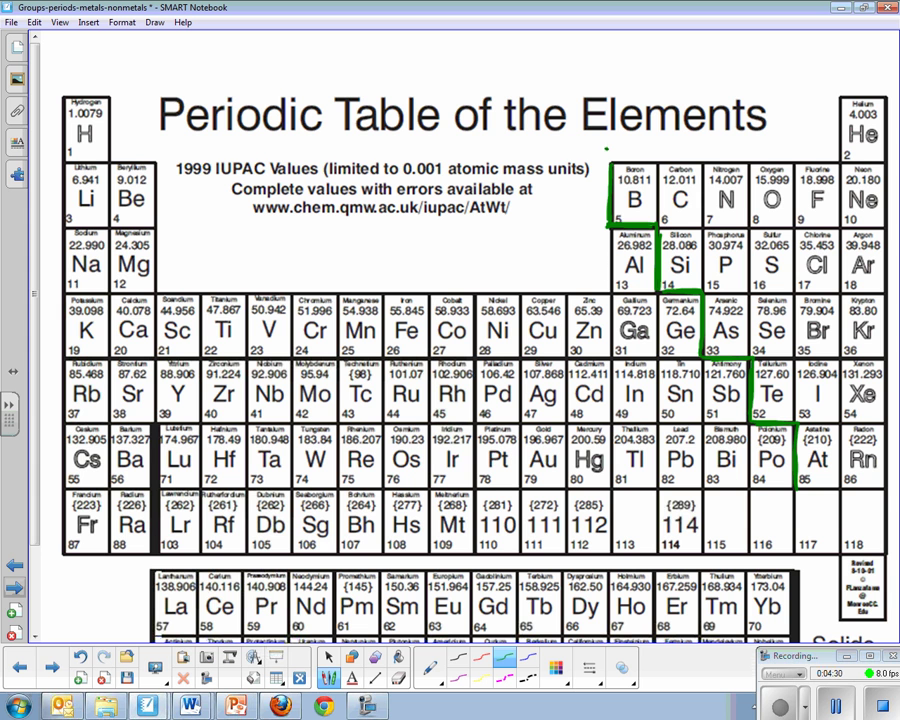
- Draw a green arrow pointing left and label it 'metals'
mouse_move(606, 150)
left_mouse_down()
mouse_move(558, 148)
mouse_move(571, 157)
left_mouse_up()
mouse_move(542, 206)
left_mouse_down()
mouse_move(548, 193)
mouse_move(565, 204)
left_mouse_up()
mouse_move(571, 185)
left_mouse_down()
mouse_move(576, 205)
mouse_move(580, 191)
left_mouse_up()
left_click_drag(585, 196, 591, 205)
left_click_drag(600, 195, 594, 205)
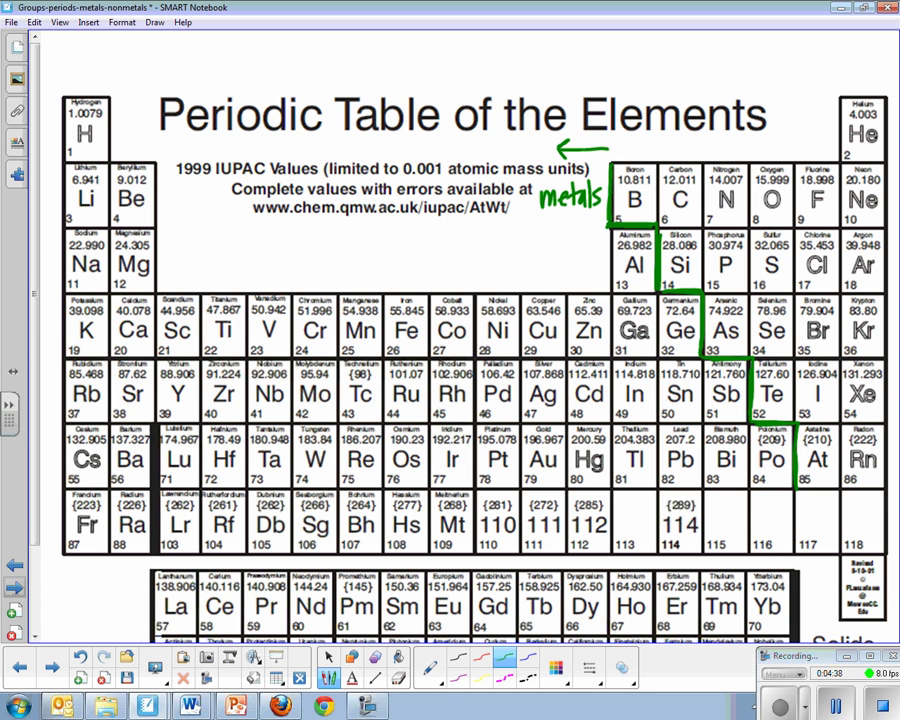
- Circle Fe, Ni, Cu, Ag and Au, add a 'nonmetals' arrow, and circle N, O and Cl
mouse_move(410, 300)
left_mouse_down()
mouse_move(388, 345)
mouse_move(422, 312)
left_mouse_up()
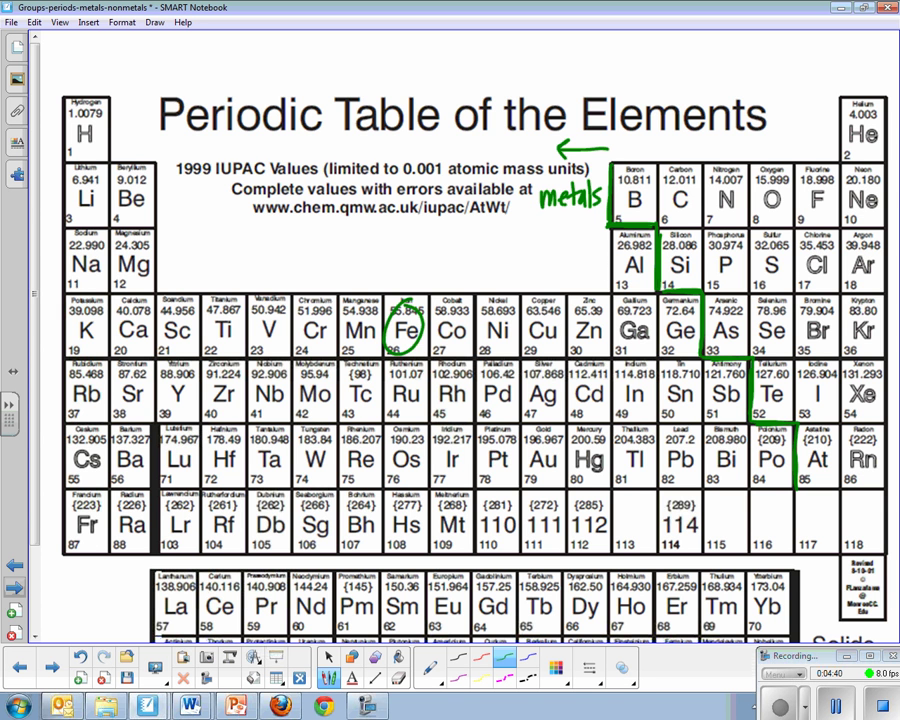
mouse_move(503, 300)
left_mouse_down()
mouse_move(481, 343)
mouse_move(515, 312)
mouse_move(555, 318)
left_mouse_up()
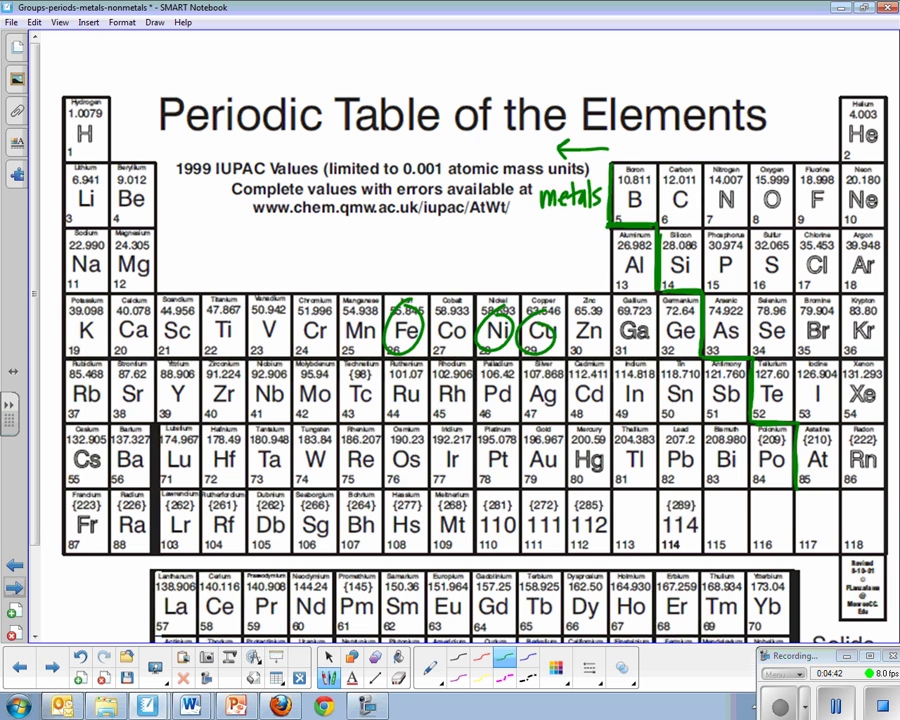
left_click_drag(545, 372, 556, 382)
left_click_drag(545, 437, 557, 440)
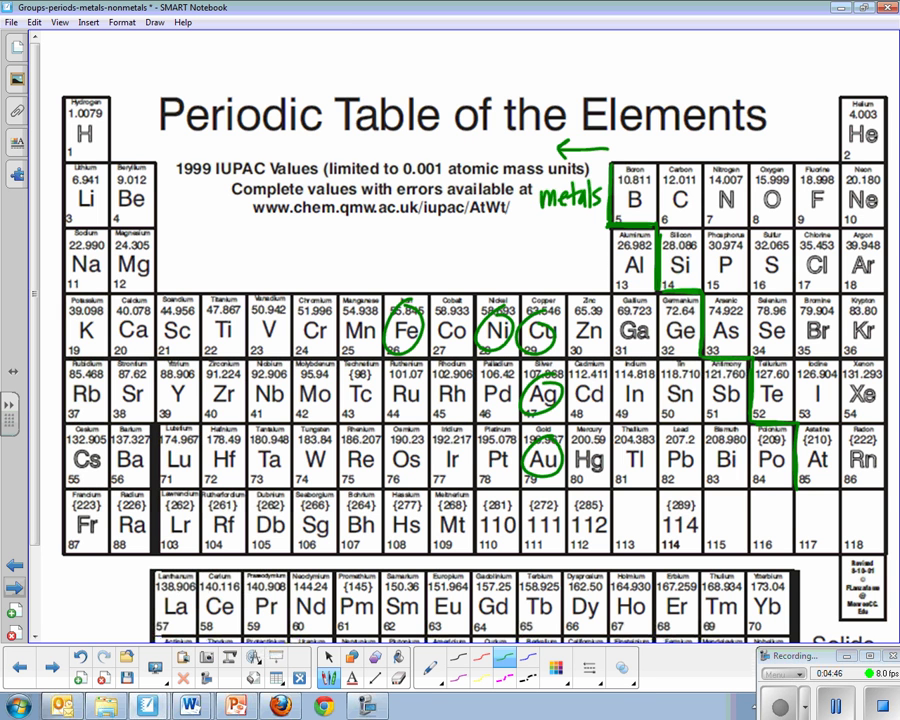
mouse_move(641, 147)
left_mouse_down()
mouse_move(704, 152)
mouse_move(720, 142)
mouse_move(732, 150)
mouse_move(770, 142)
mouse_move(798, 154)
mouse_move(786, 178)
mouse_move(712, 215)
mouse_move(742, 176)
left_mouse_up()
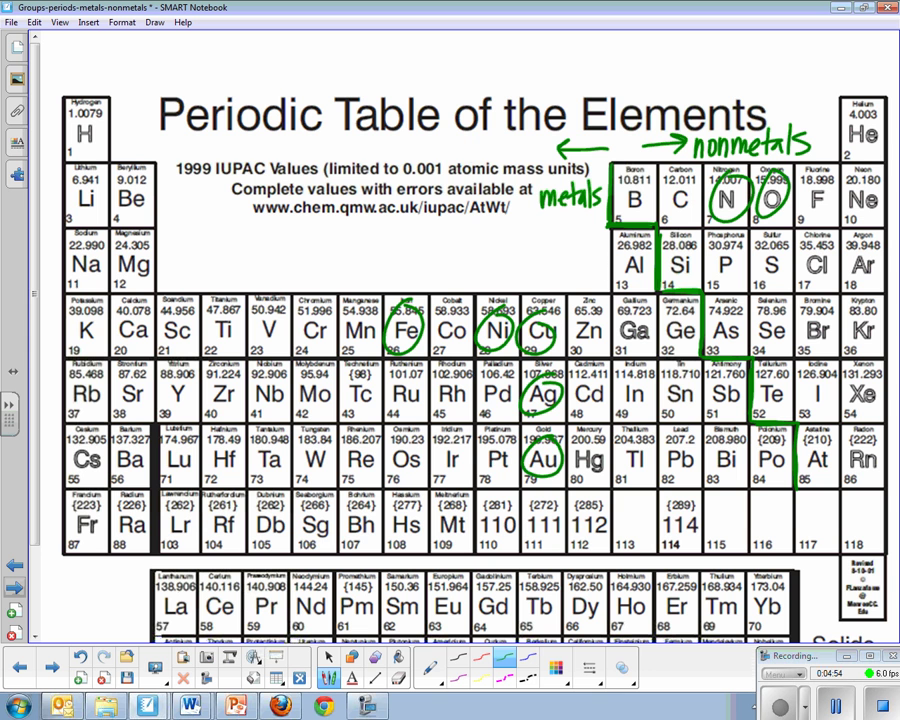
left_click_drag(830, 242, 834, 250)
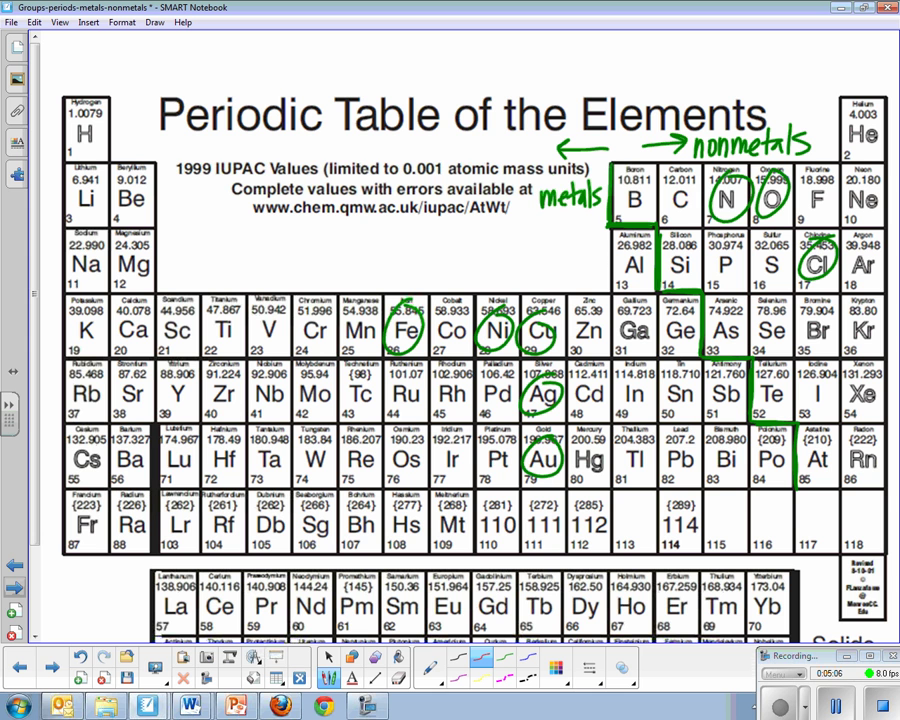
- Scribble red hatching over the B, Si, Ge, As, Sb and Te cells, then draw a red arrow from Al toward metals
mouse_move(630, 166)
left_mouse_down()
mouse_move(613, 192)
mouse_move(615, 214)
left_mouse_up()
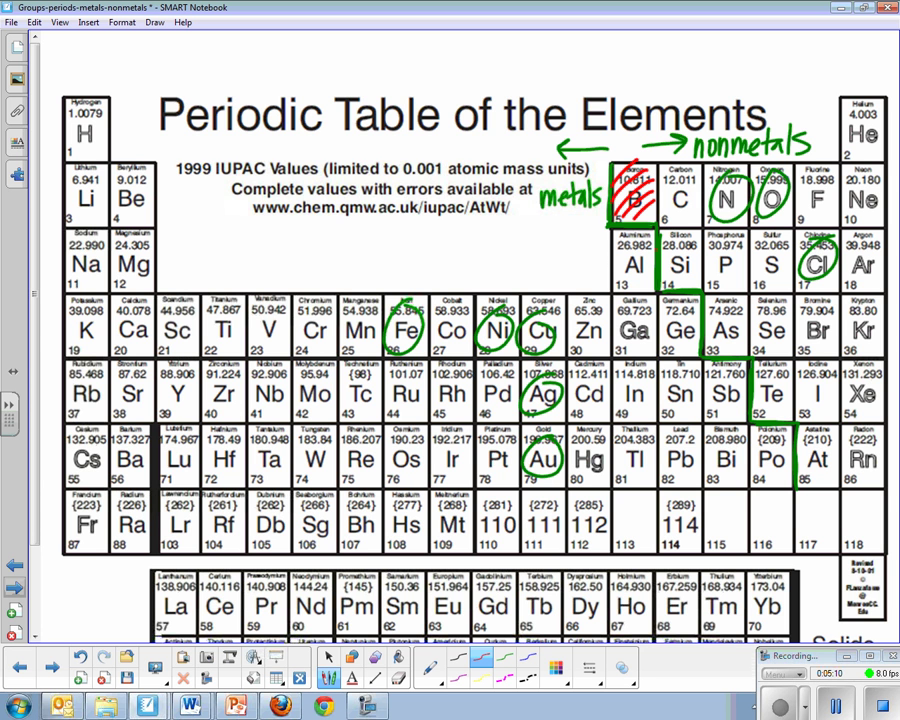
mouse_move(690, 236)
left_mouse_down()
mouse_move(662, 262)
mouse_move(676, 312)
mouse_move(663, 334)
mouse_move(676, 336)
left_mouse_up()
mouse_move(738, 295)
left_mouse_down()
mouse_move(708, 322)
mouse_move(712, 416)
left_mouse_up()
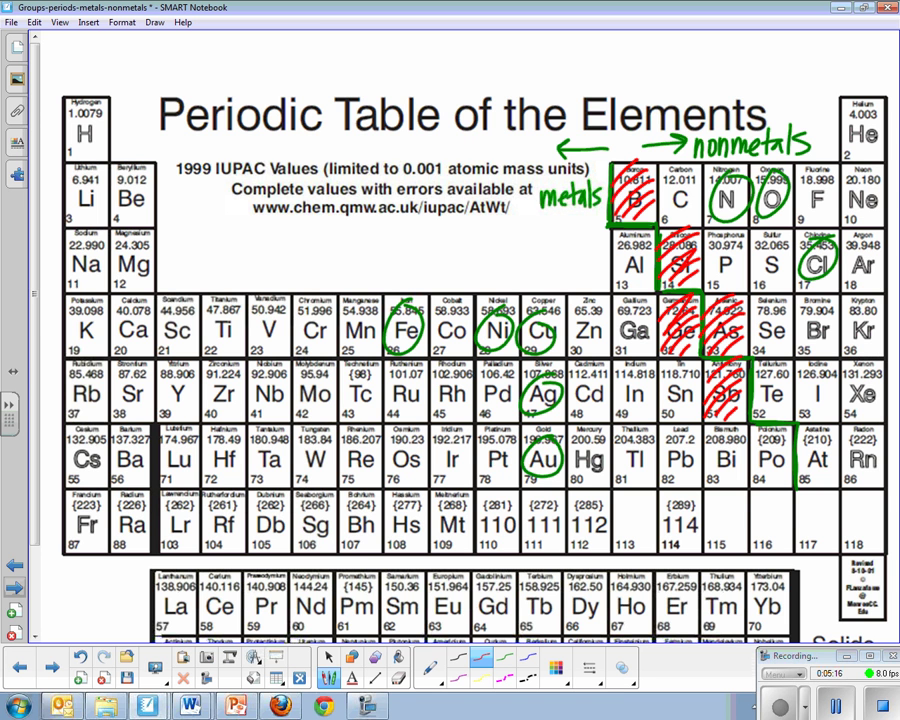
mouse_move(788, 388)
left_mouse_down()
mouse_move(760, 410)
mouse_move(759, 419)
mouse_move(772, 420)
left_mouse_up()
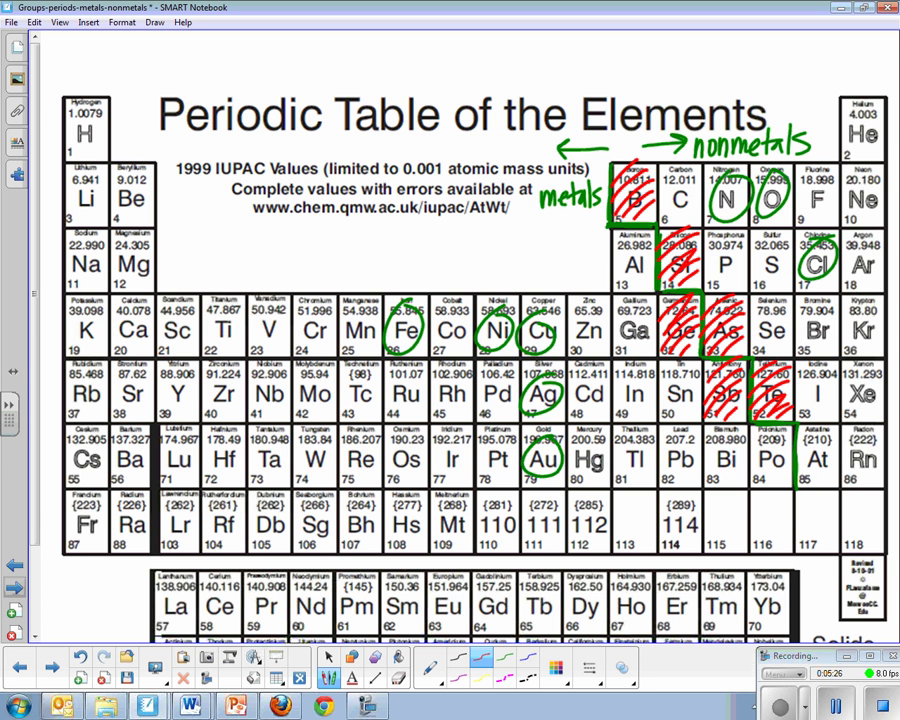
left_click_drag(614, 266, 566, 218)
mouse_move(564, 235)
left_mouse_down()
mouse_move(565, 217)
mouse_move(583, 223)
left_mouse_up()
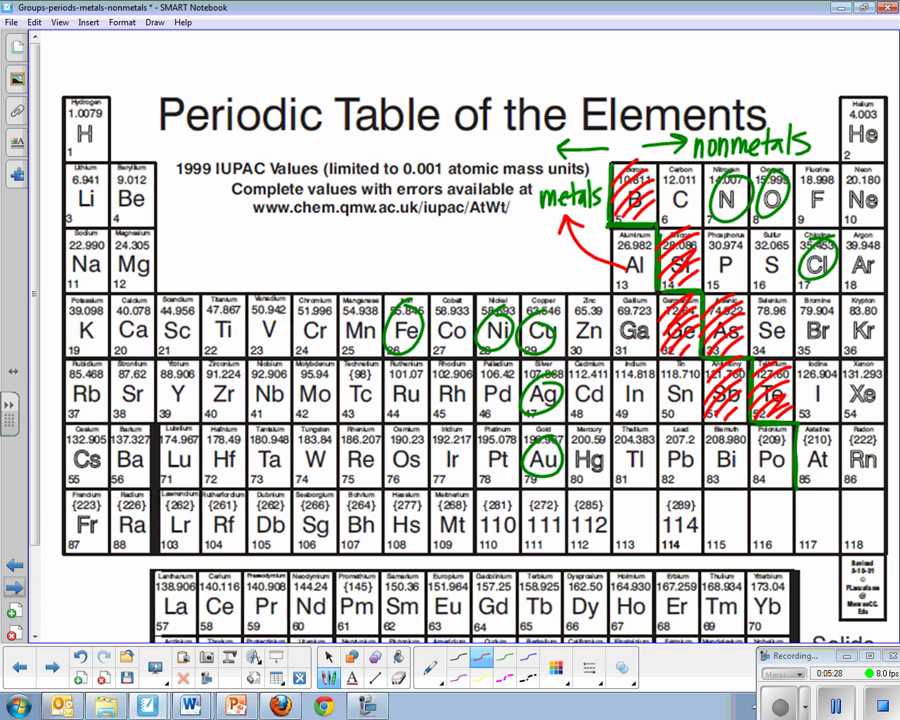